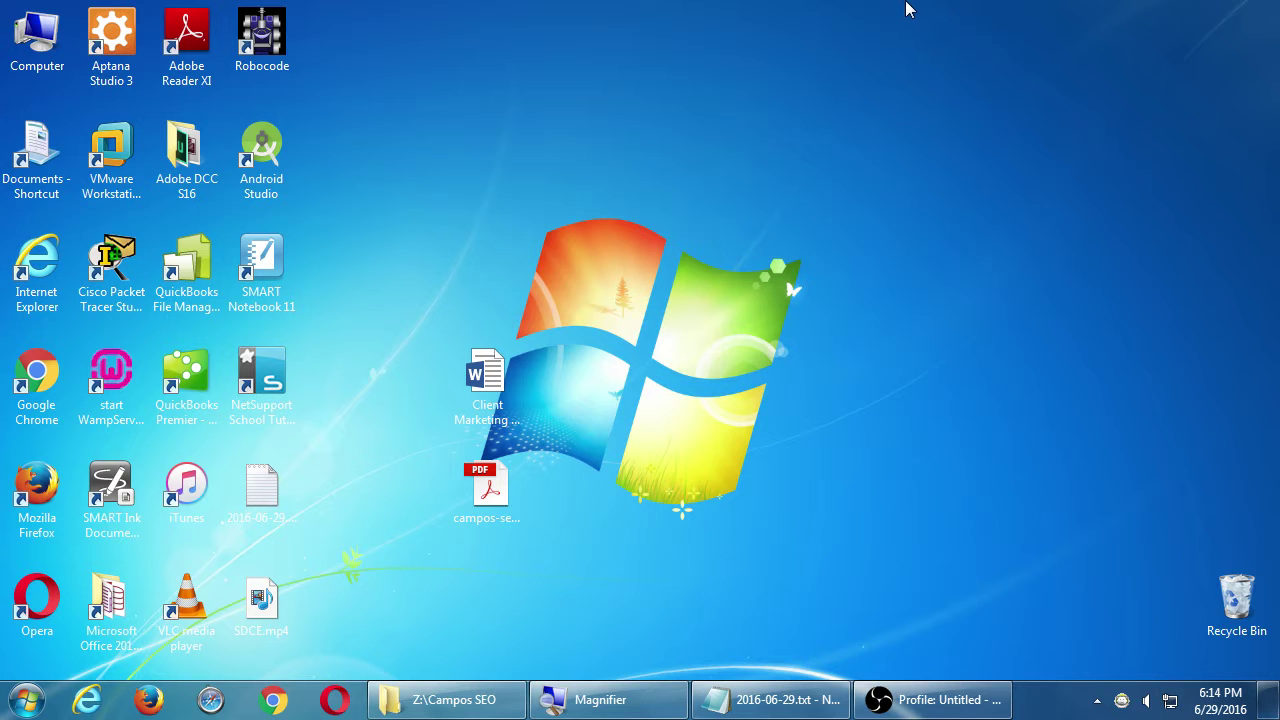
Step: Close the open Campos SEO folder window and open the classroom data (Z:) network drive from Computer
{"action": "left_click", "coordinate": [486, 698]}
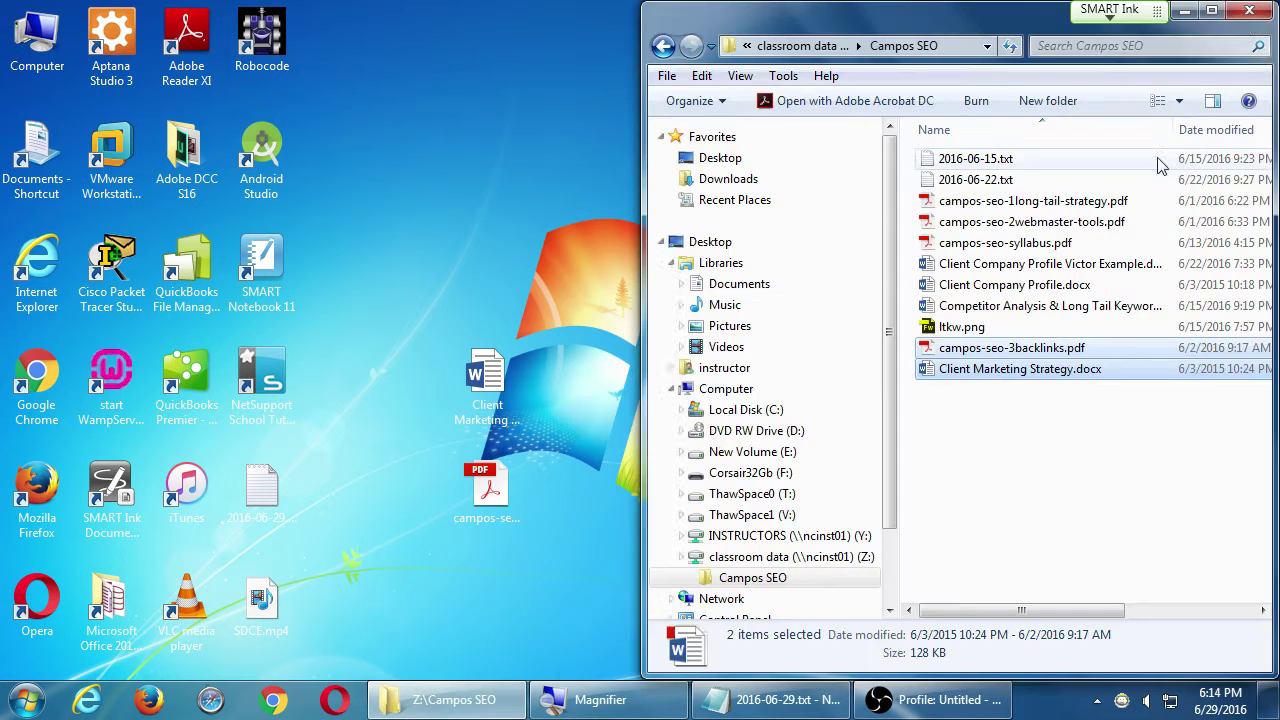
{"action": "left_click", "coordinate": [1249, 10]}
{"action": "left_click", "coordinate": [45, 70]}
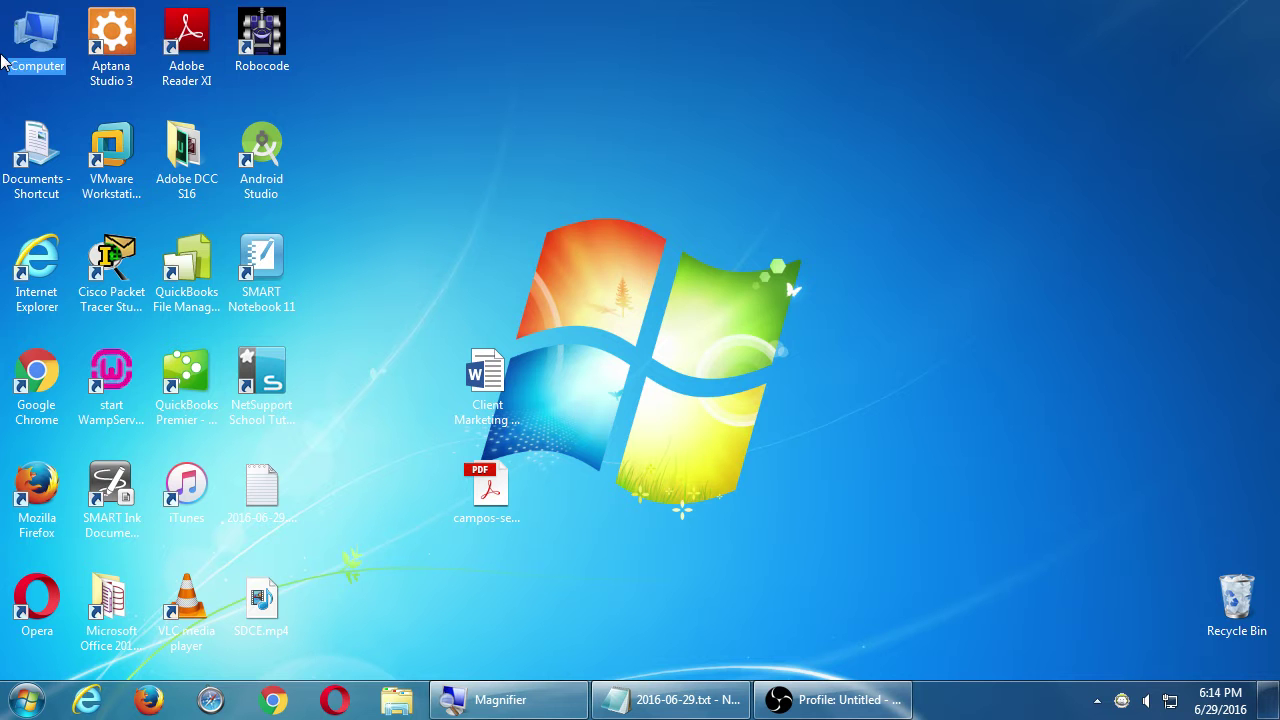
{"action": "double_click", "coordinate": [38, 55]}
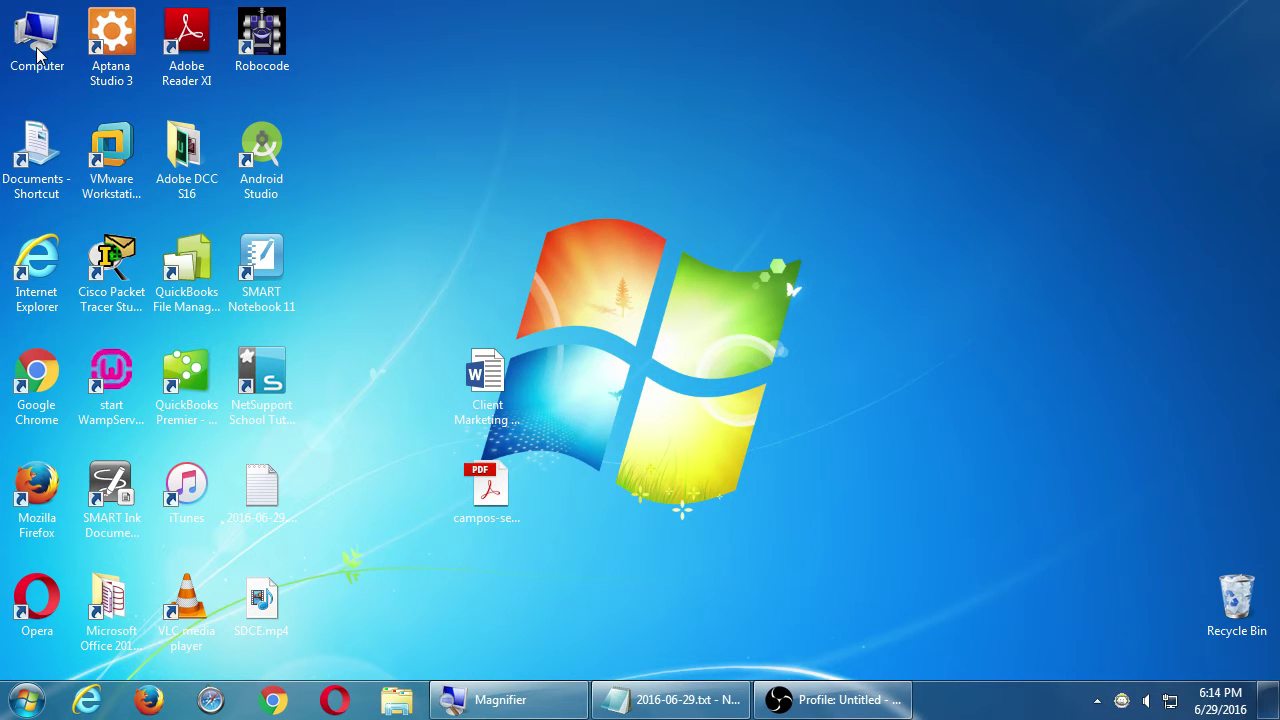
{"action": "left_click", "coordinate": [708, 410]}
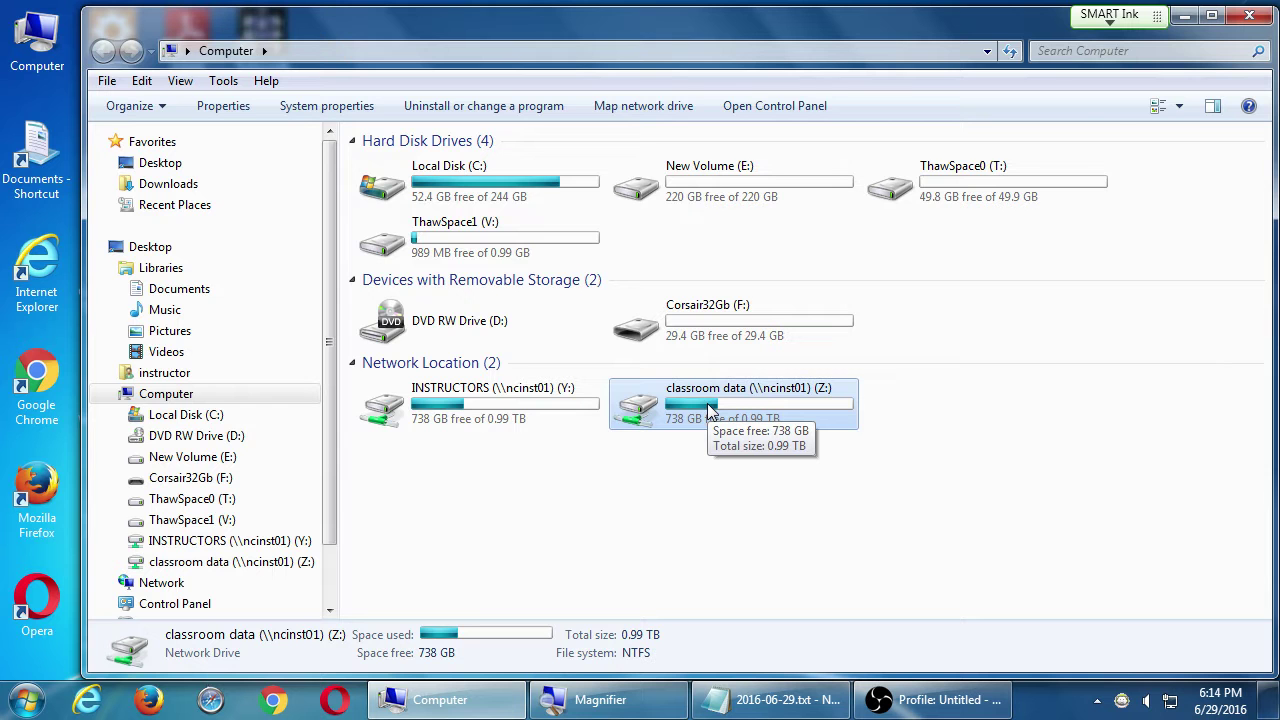
{"action": "double_click", "coordinate": [708, 410]}
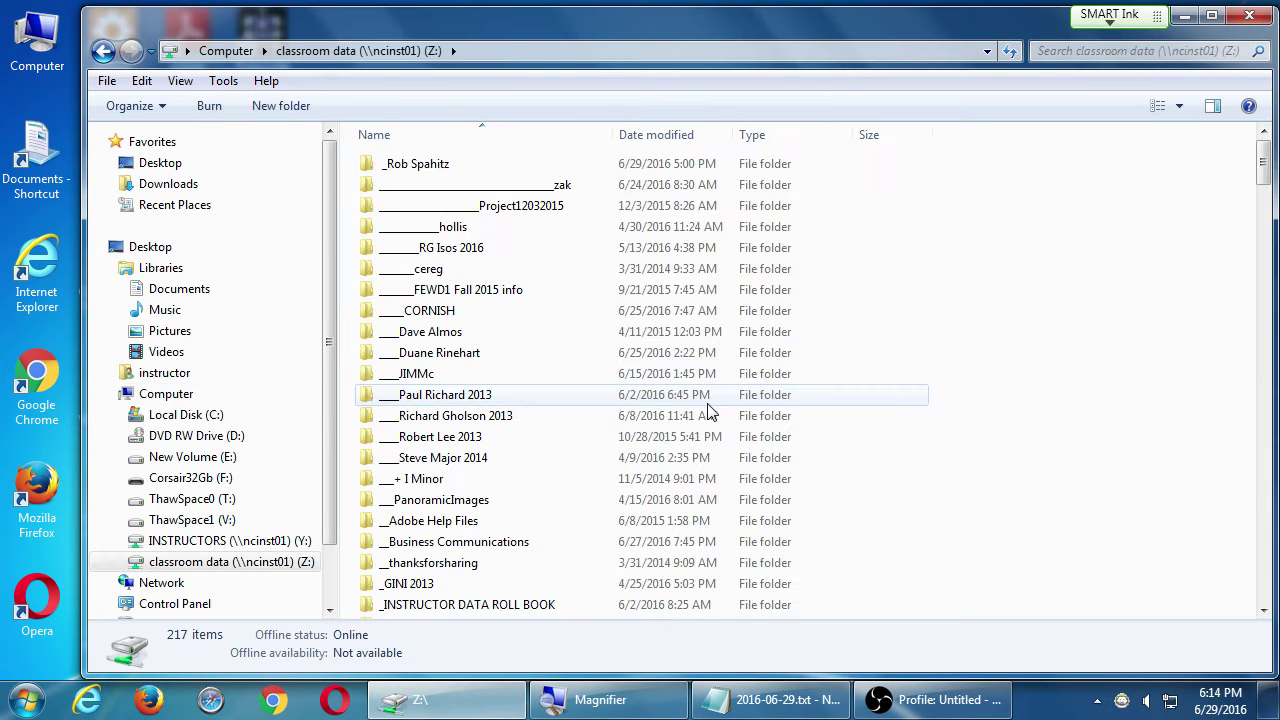
Step: Open the Campos SEO folder on the classroom data drive
{"action": "left_click", "coordinate": [811, 358]}
{"action": "key", "text": "c"}
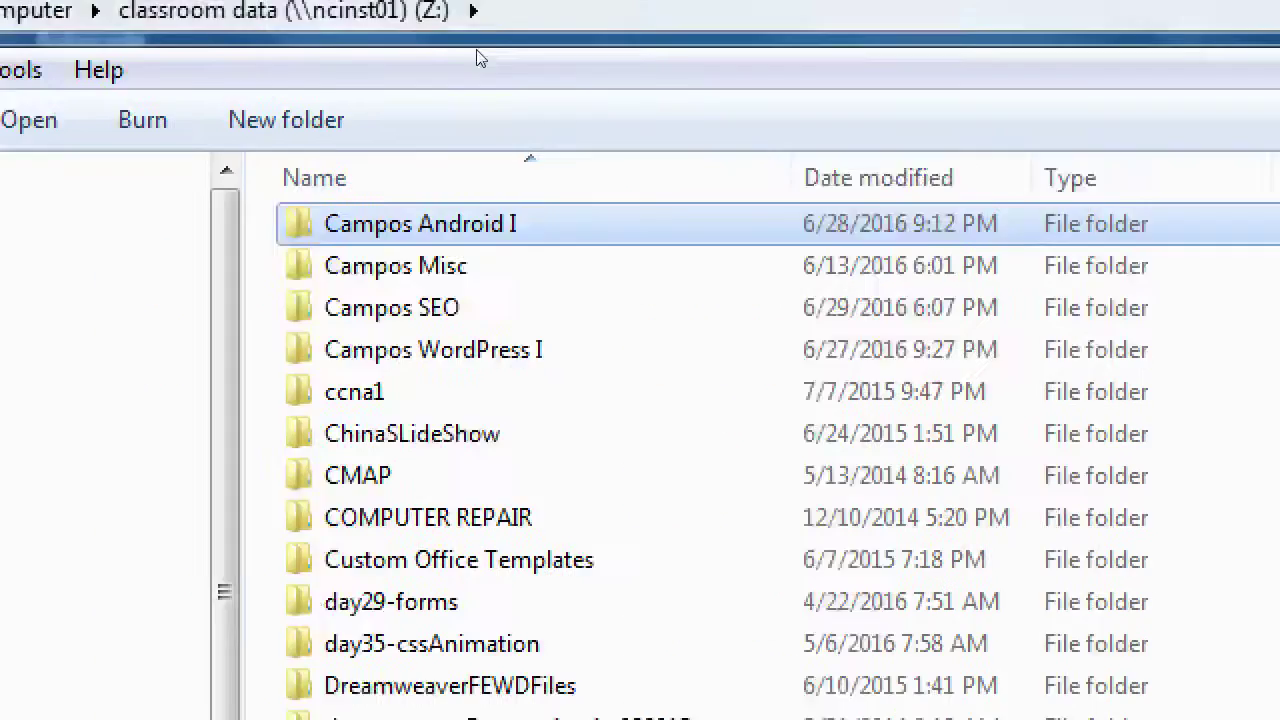
{"action": "key", "text": "Down"}
{"action": "key", "text": "Down"}
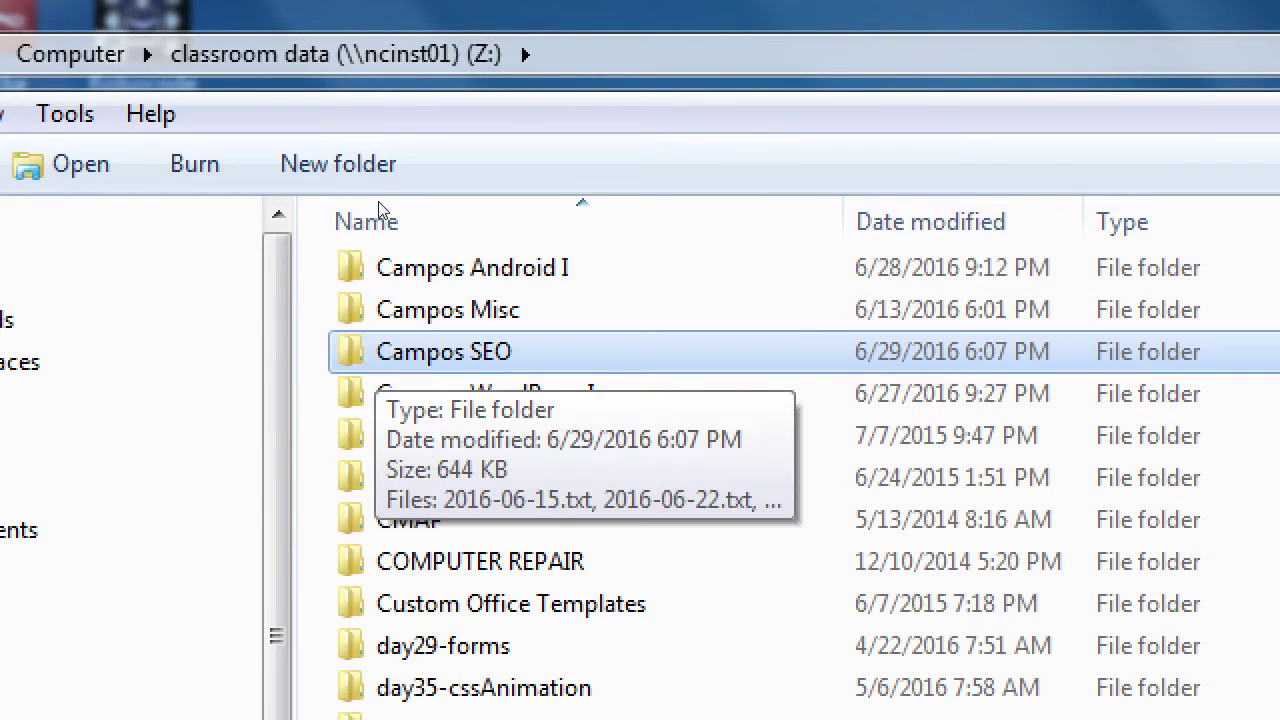
{"action": "key", "text": "Return"}
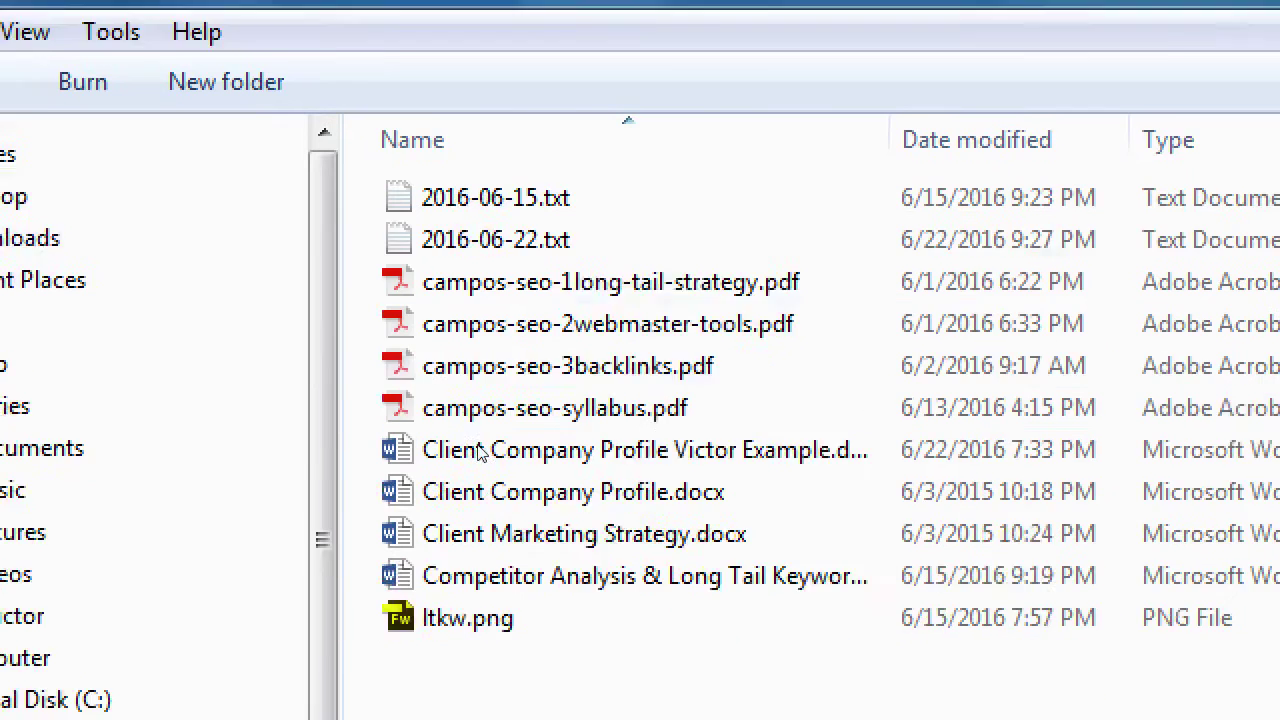
Step: Select campos-seo-3backlinks.pdf and Client Marketing Strategy.docx, fit the Name column to the full file names, and minimize the folder window
{"action": "left_click", "coordinate": [451, 365]}
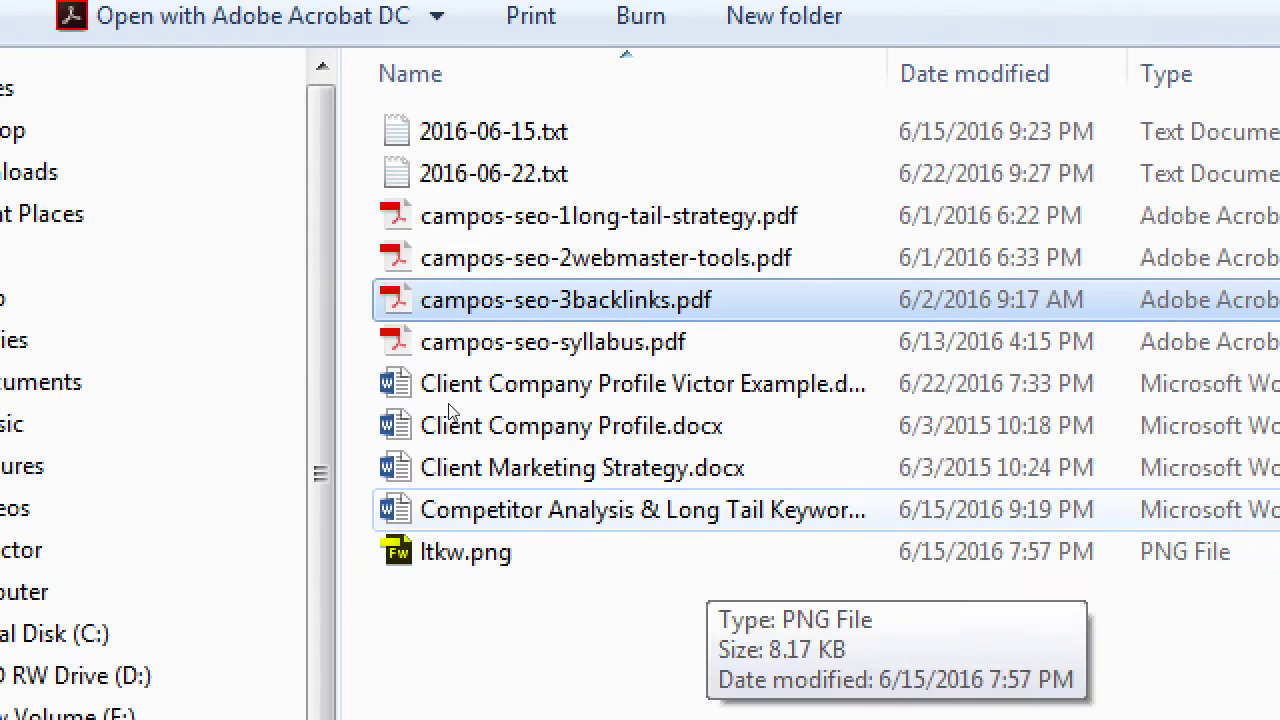
{"action": "left_click", "coordinate": [430, 468], "text": "ctrl"}
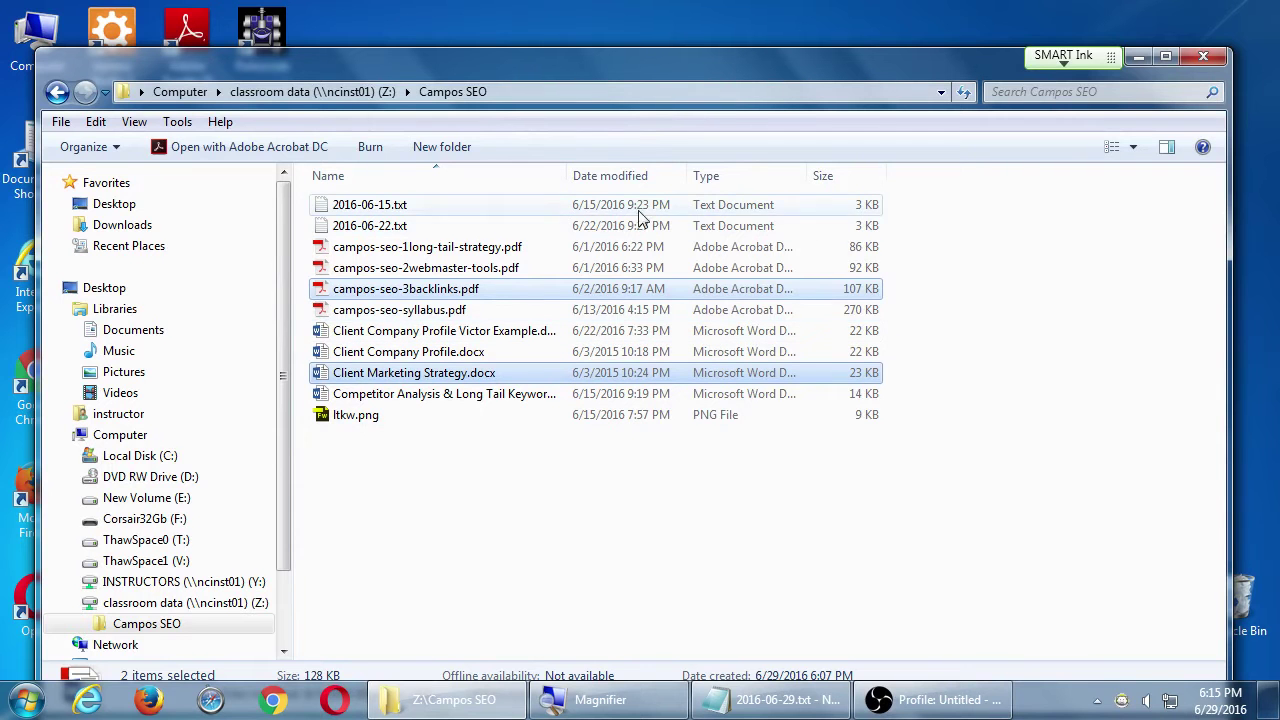
{"action": "double_click", "coordinate": [567, 175]}
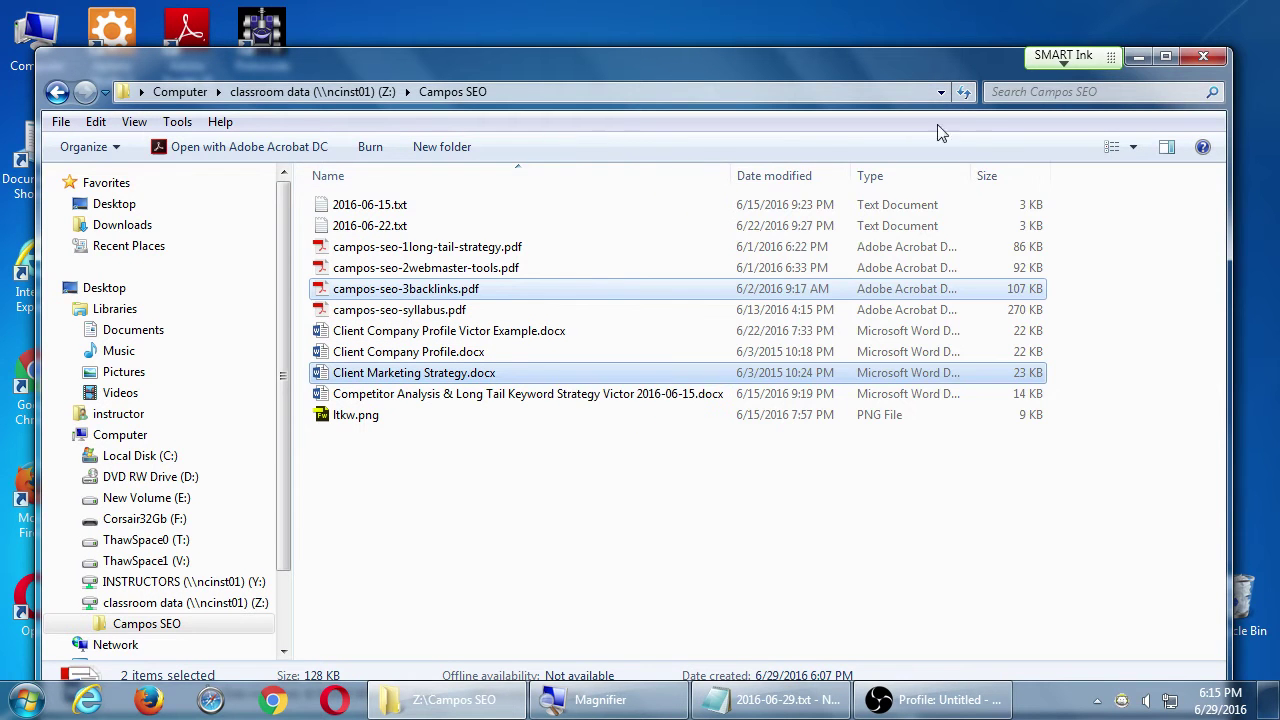
{"action": "left_click", "coordinate": [1137, 56]}
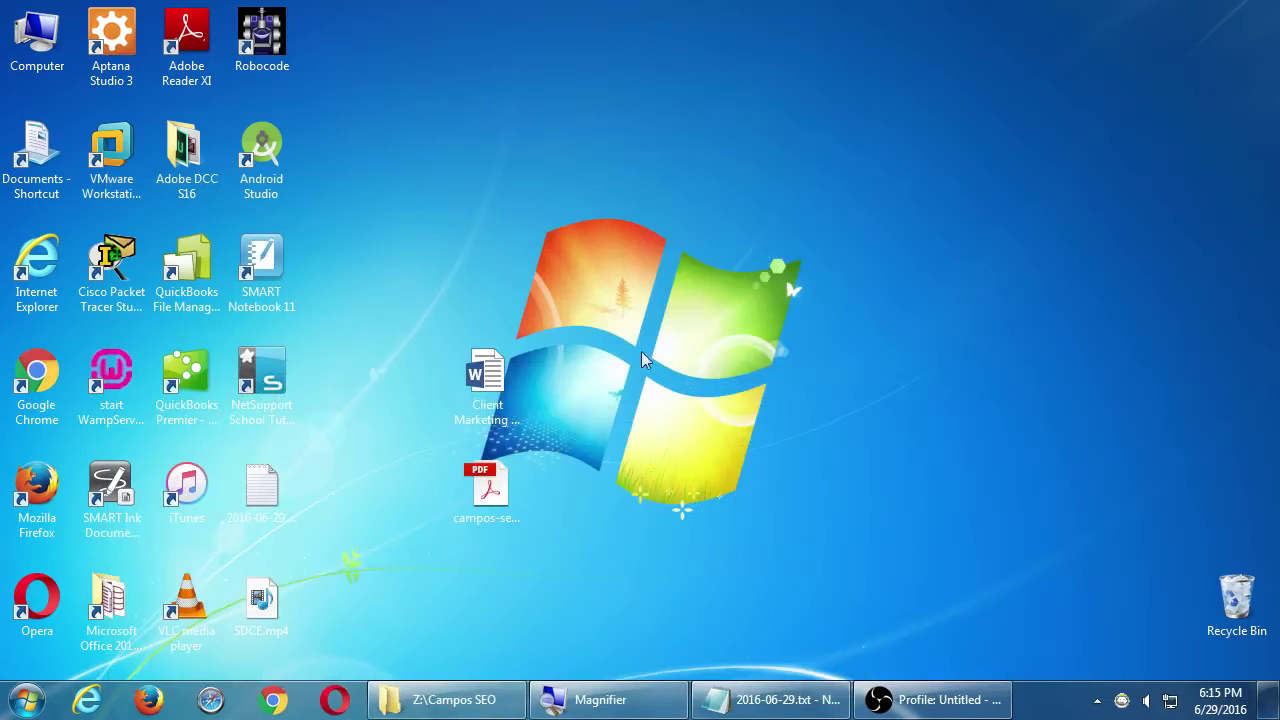
Step: Open the Client Marketing Strategy document from the desktop in Word and close its Navigation pane
{"action": "left_click", "coordinate": [499, 384]}
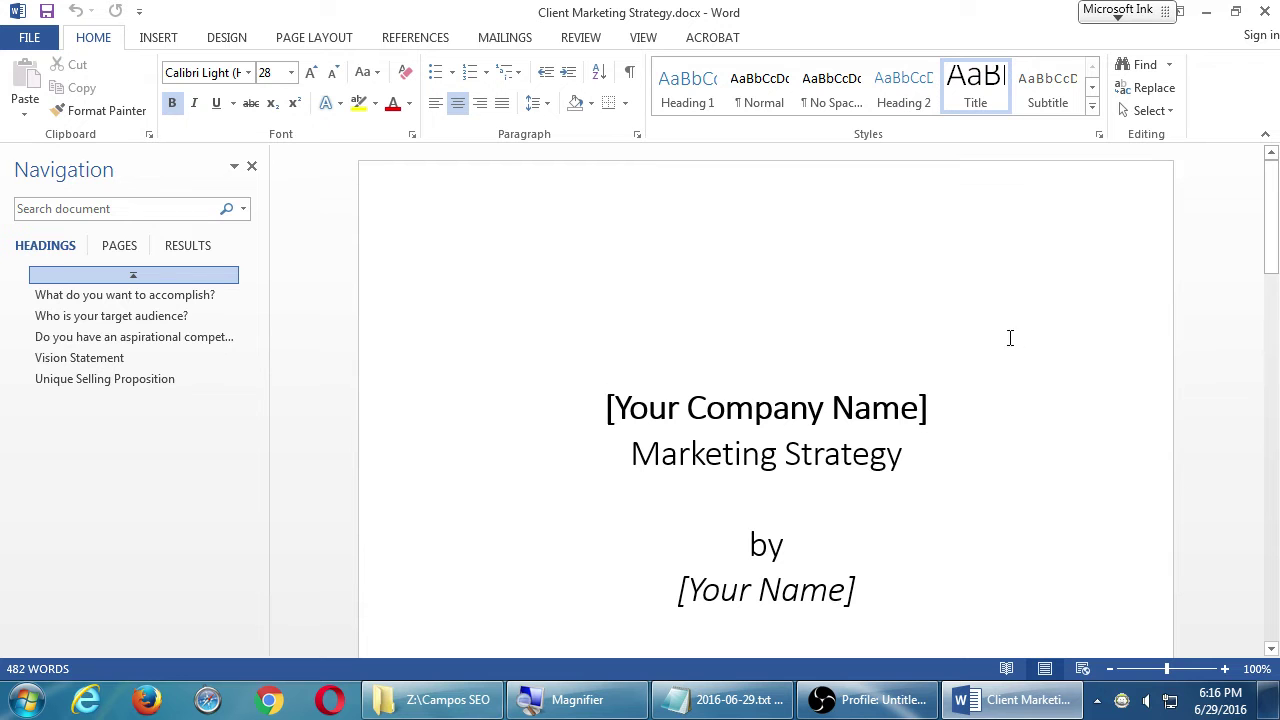
{"action": "left_click", "coordinate": [251, 166]}
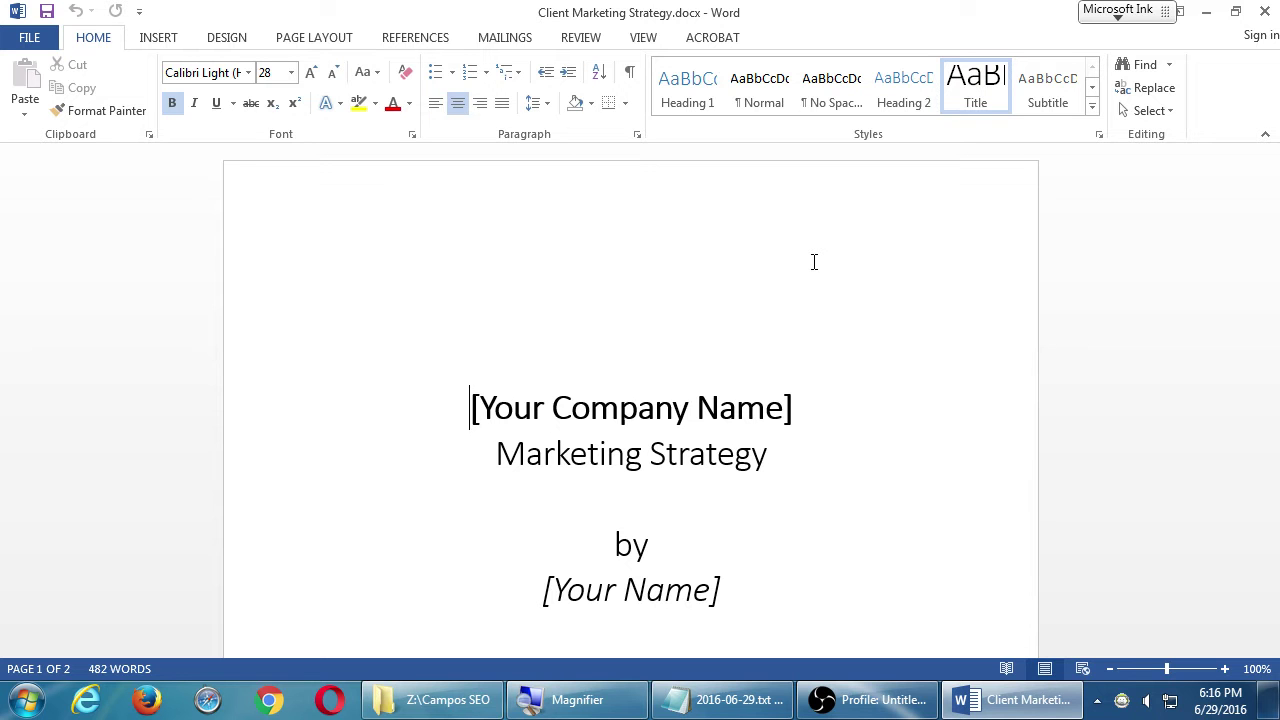
Step: Look through the marketing strategy template from the cover page to the Unique Selling Proposition section
{"action": "scroll", "coordinate": [823, 301], "scroll_direction": "down", "scroll_amount": 1}
{"action": "scroll", "coordinate": [823, 301], "scroll_direction": "down", "scroll_amount": 3}
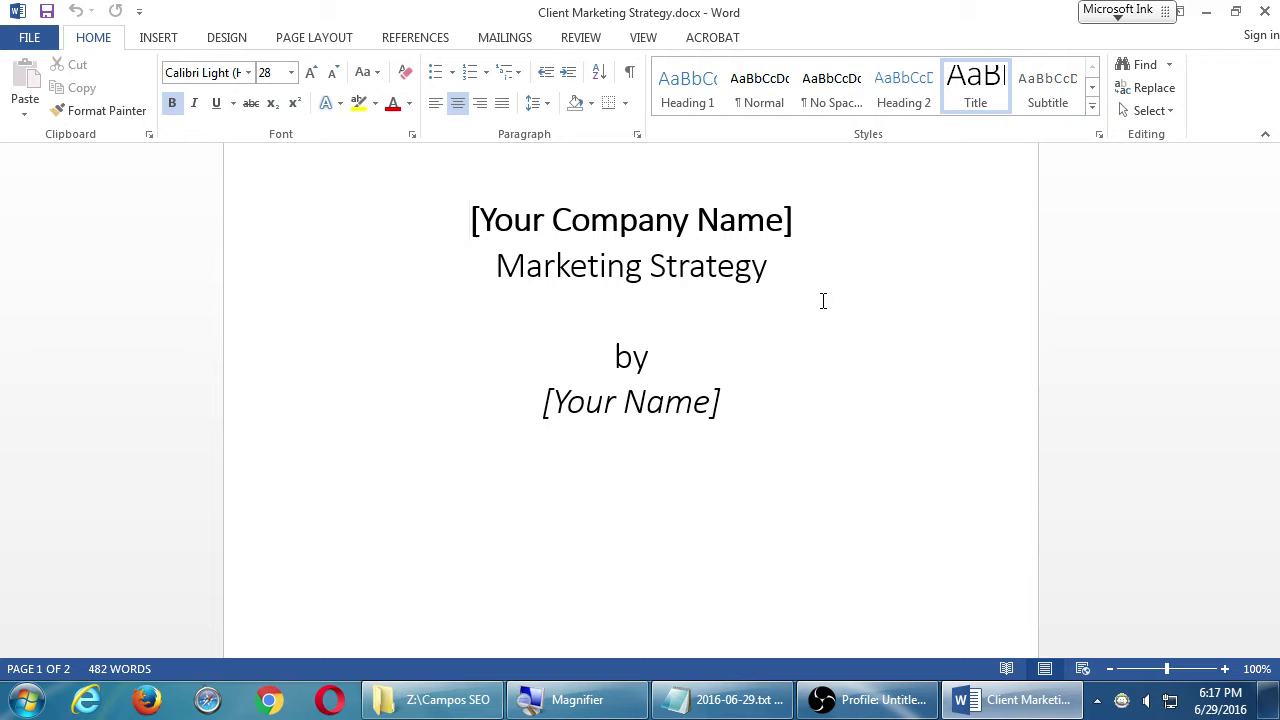
{"action": "scroll", "coordinate": [679, 371], "scroll_direction": "down", "scroll_amount": 3}
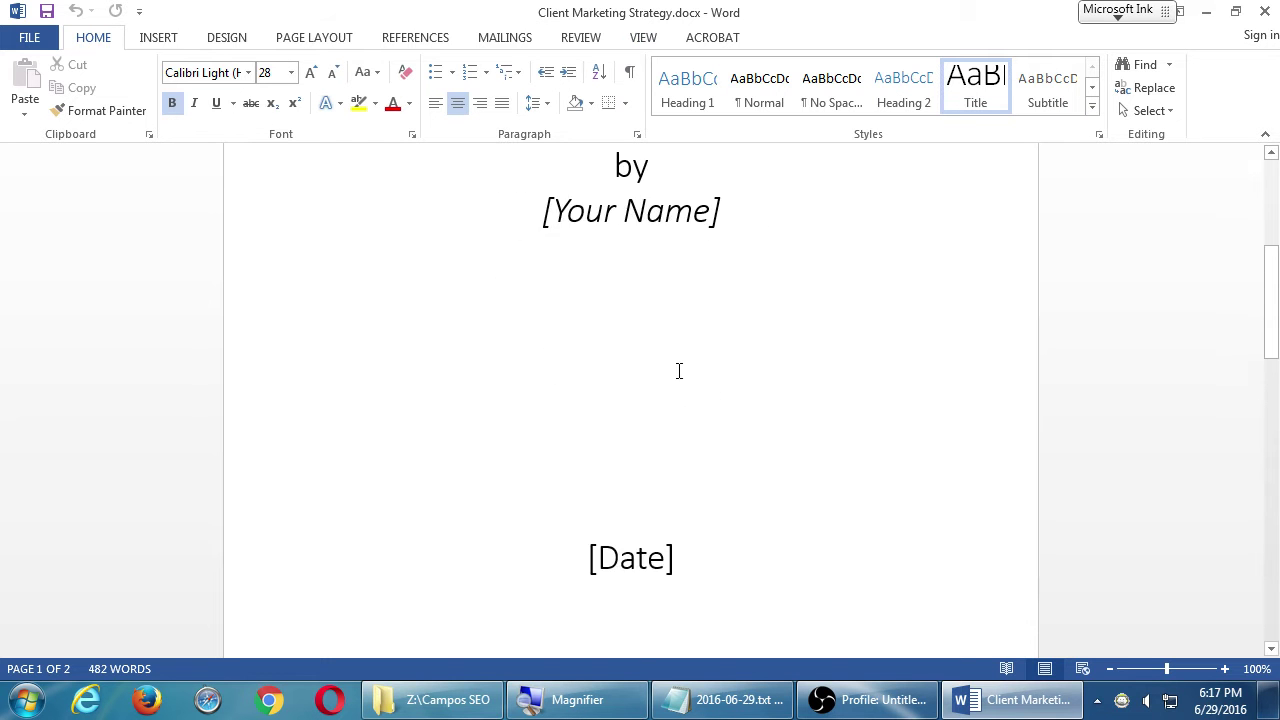
{"action": "scroll", "coordinate": [679, 371], "scroll_direction": "down", "scroll_amount": 12}
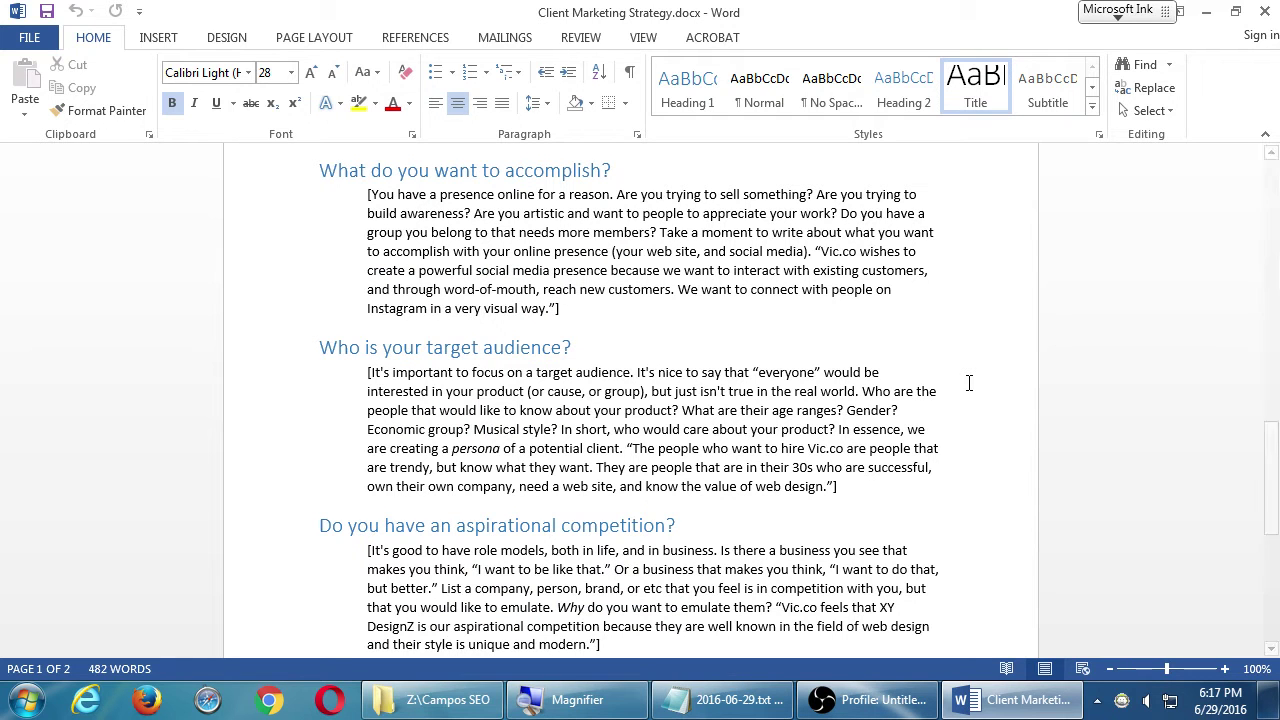
{"action": "scroll", "coordinate": [969, 383], "scroll_direction": "down", "scroll_amount": 2}
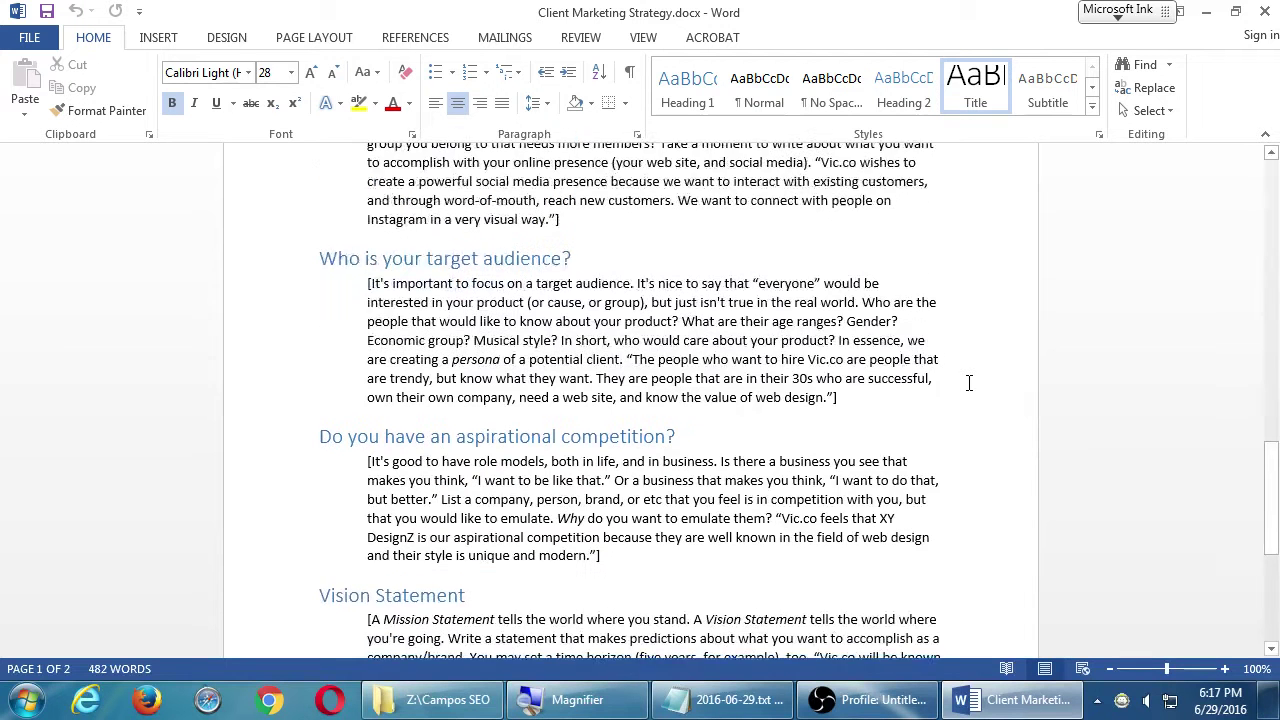
{"action": "scroll", "coordinate": [969, 383], "scroll_direction": "down", "scroll_amount": 1}
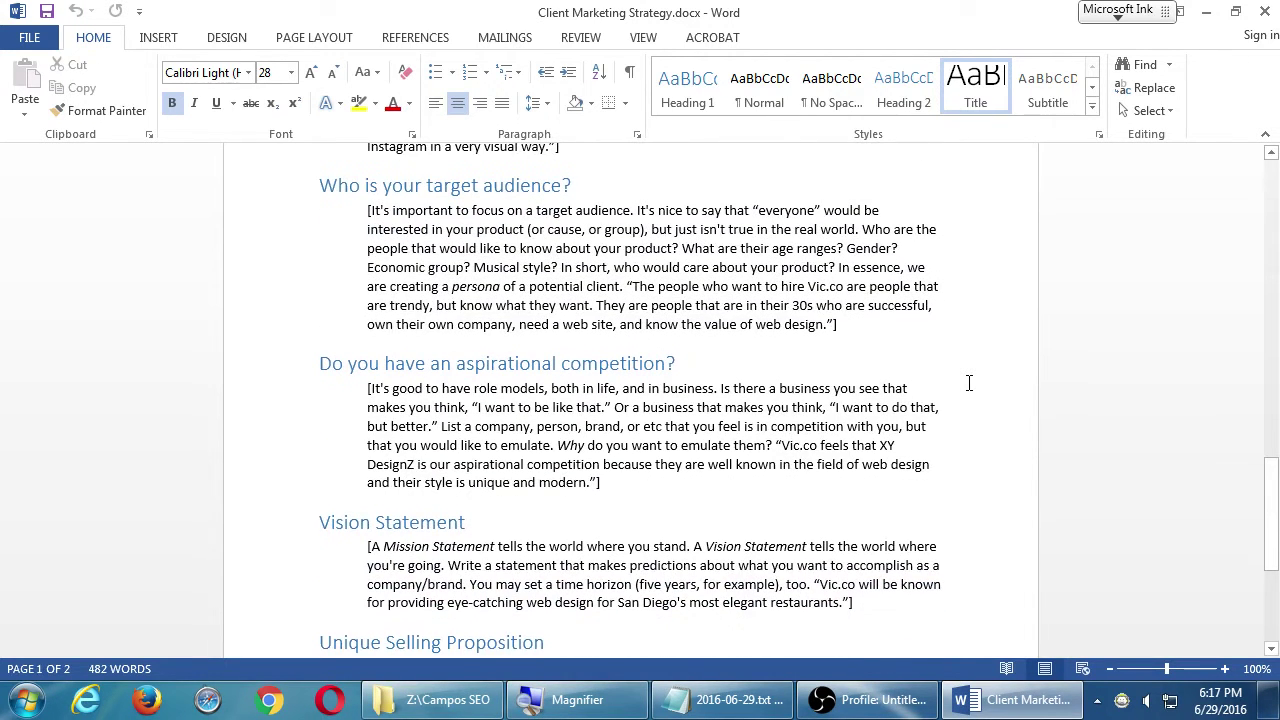
{"action": "scroll", "coordinate": [969, 383], "scroll_direction": "down", "scroll_amount": 2}
{"action": "scroll", "coordinate": [967, 385], "scroll_direction": "down", "scroll_amount": 2}
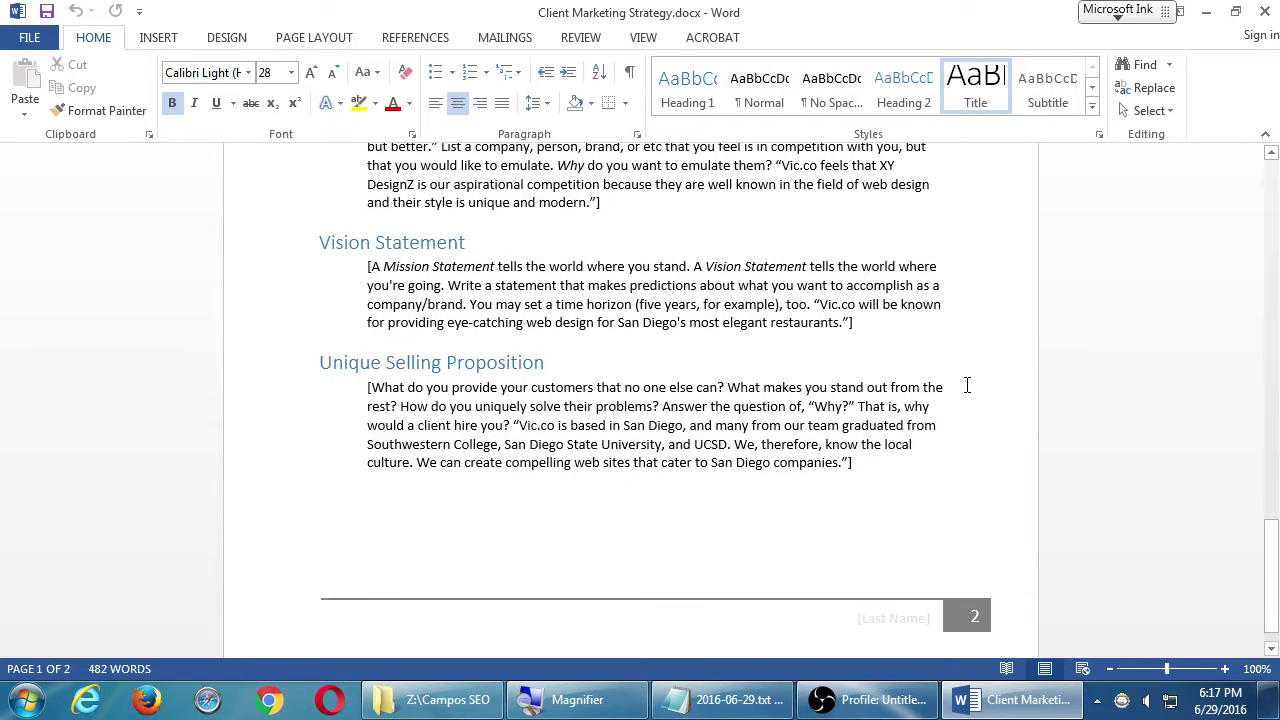
Step: Review the "What do you want to accomplish?" section, highlighting the word "Instagram" in its example
{"action": "scroll", "coordinate": [967, 385], "scroll_direction": "up", "scroll_amount": 8}
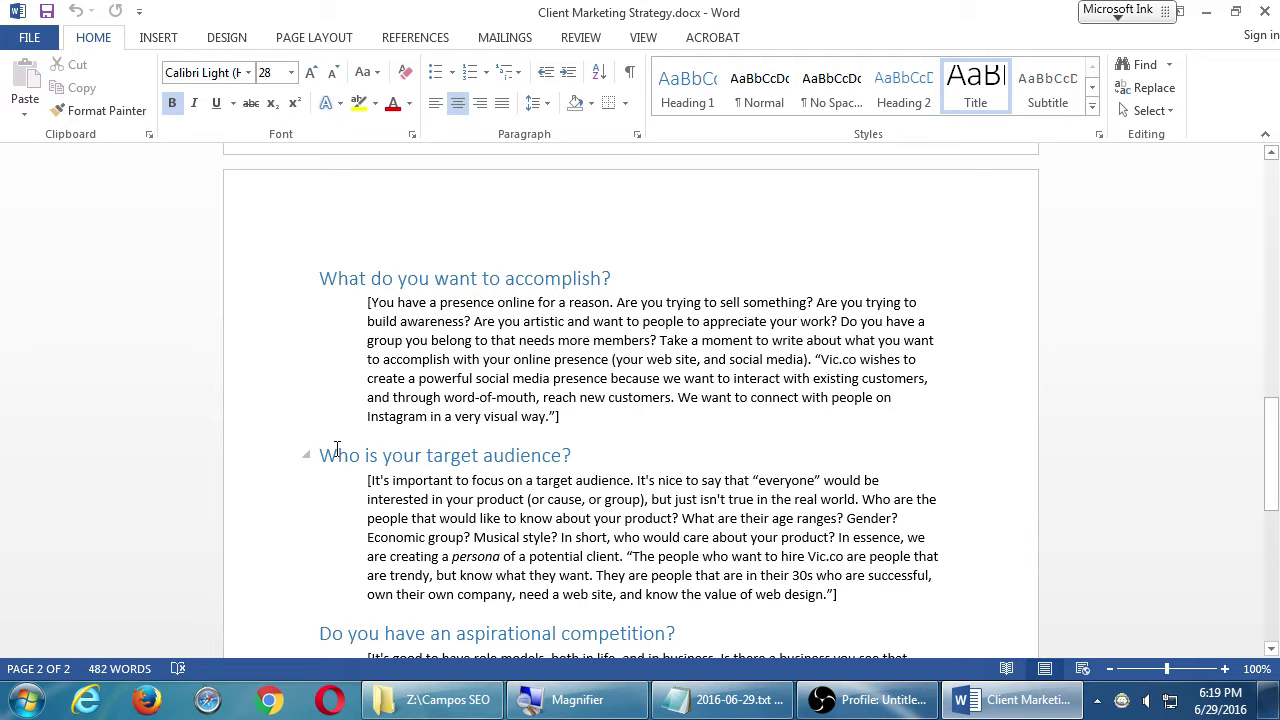
{"action": "double_click", "coordinate": [395, 417]}
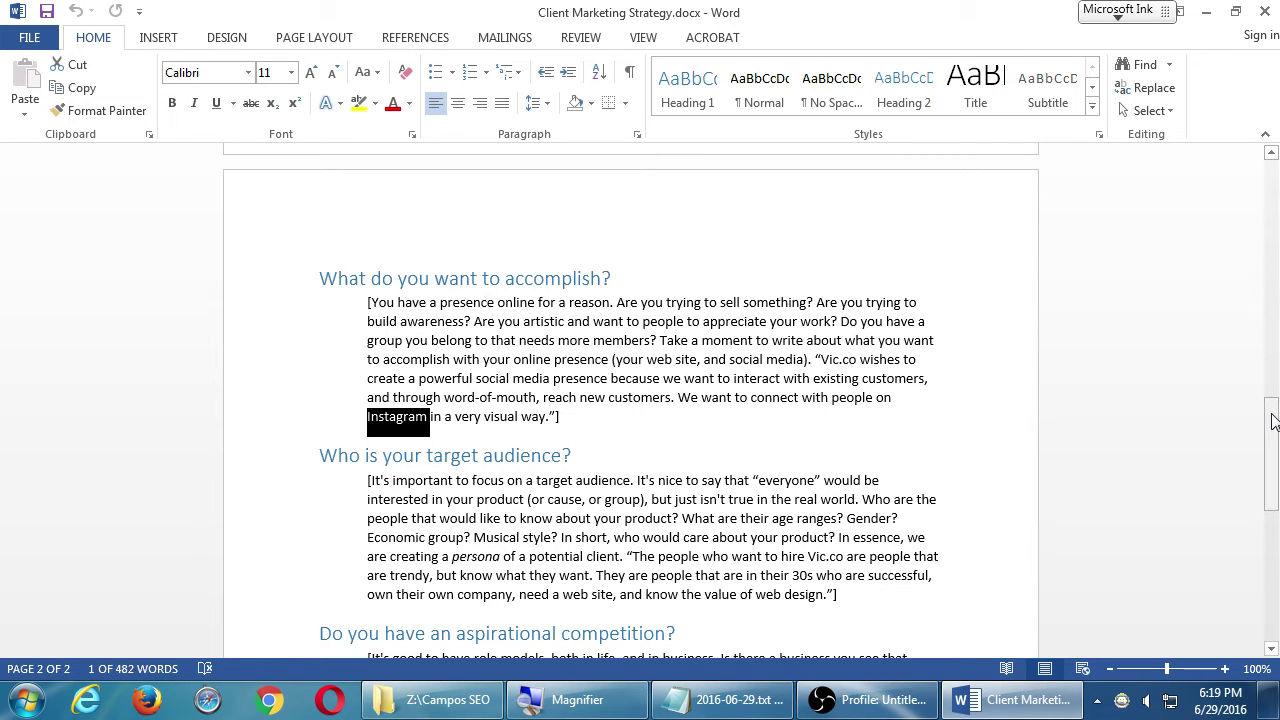
{"action": "left_click_drag", "start_coordinate": [1270, 420], "coordinate": [1175, 444]}
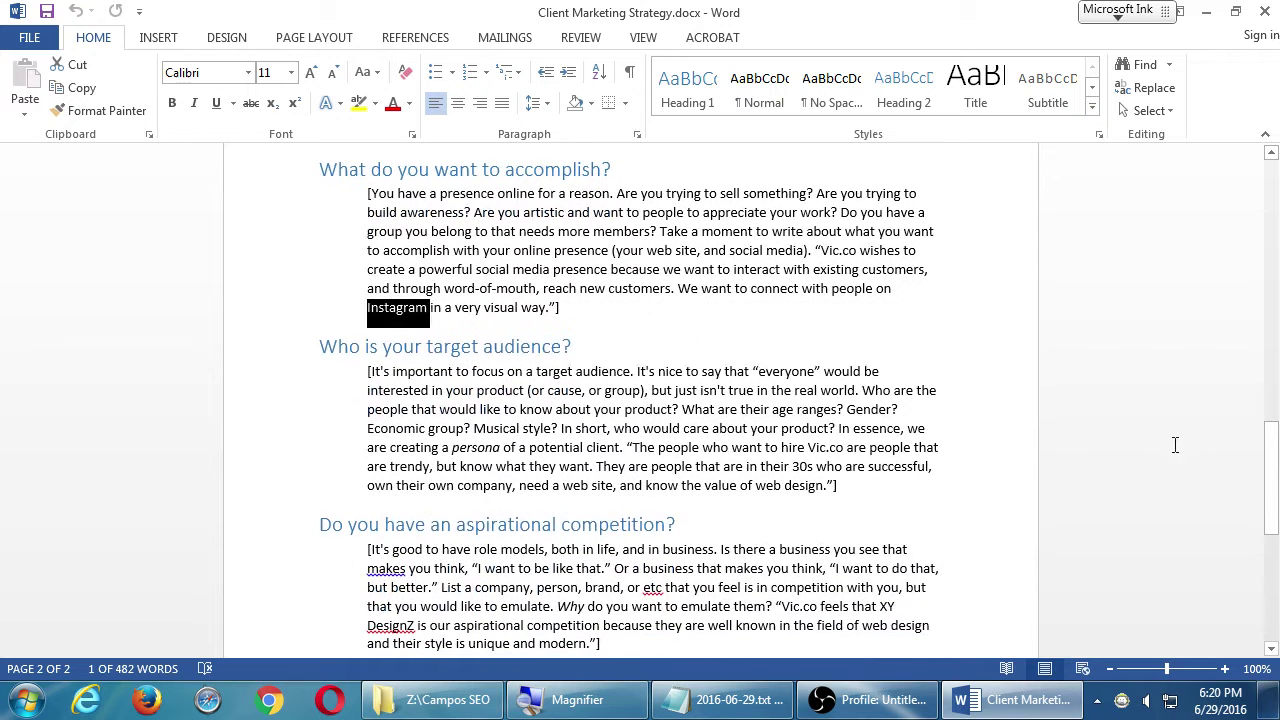
{"action": "left_click", "coordinate": [869, 305]}
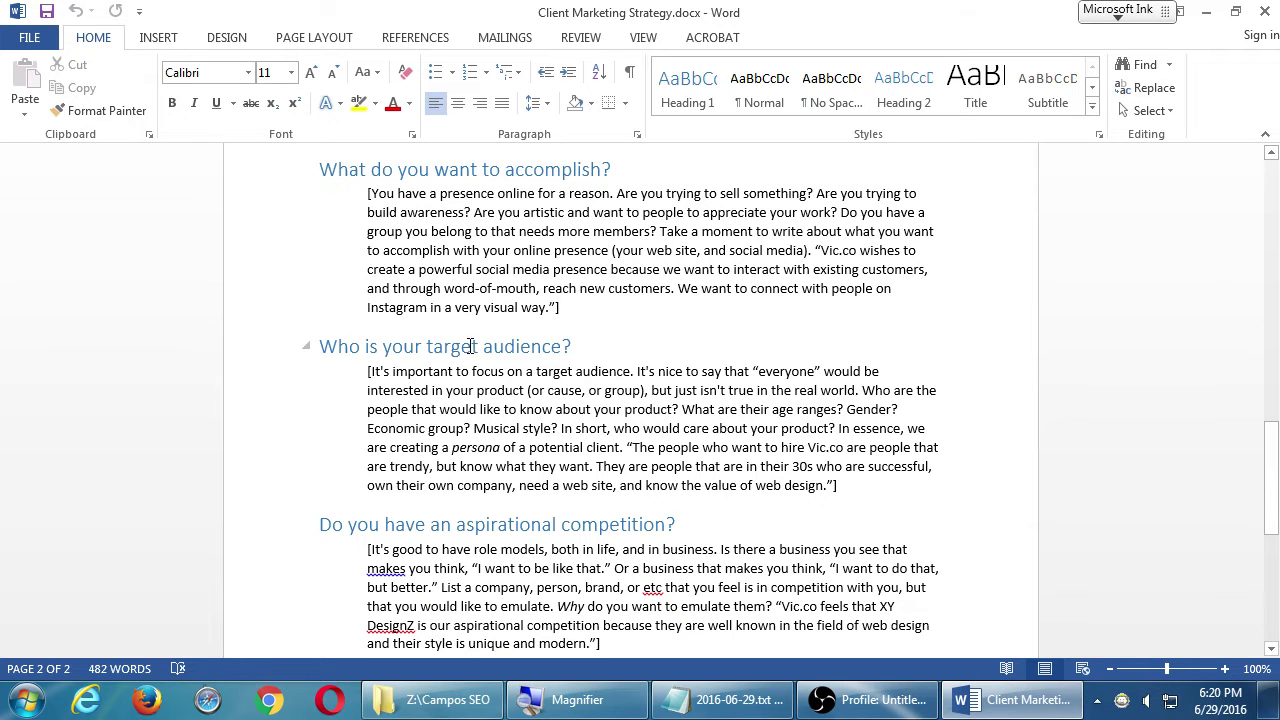
Step: Examine the "Who is your target audience?" section, highlighting part of its heading and the word "persona"
{"action": "left_click_drag", "start_coordinate": [352, 348], "coordinate": [463, 360]}
{"action": "scroll", "coordinate": [620, 428], "scroll_direction": "down", "scroll_amount": 1}
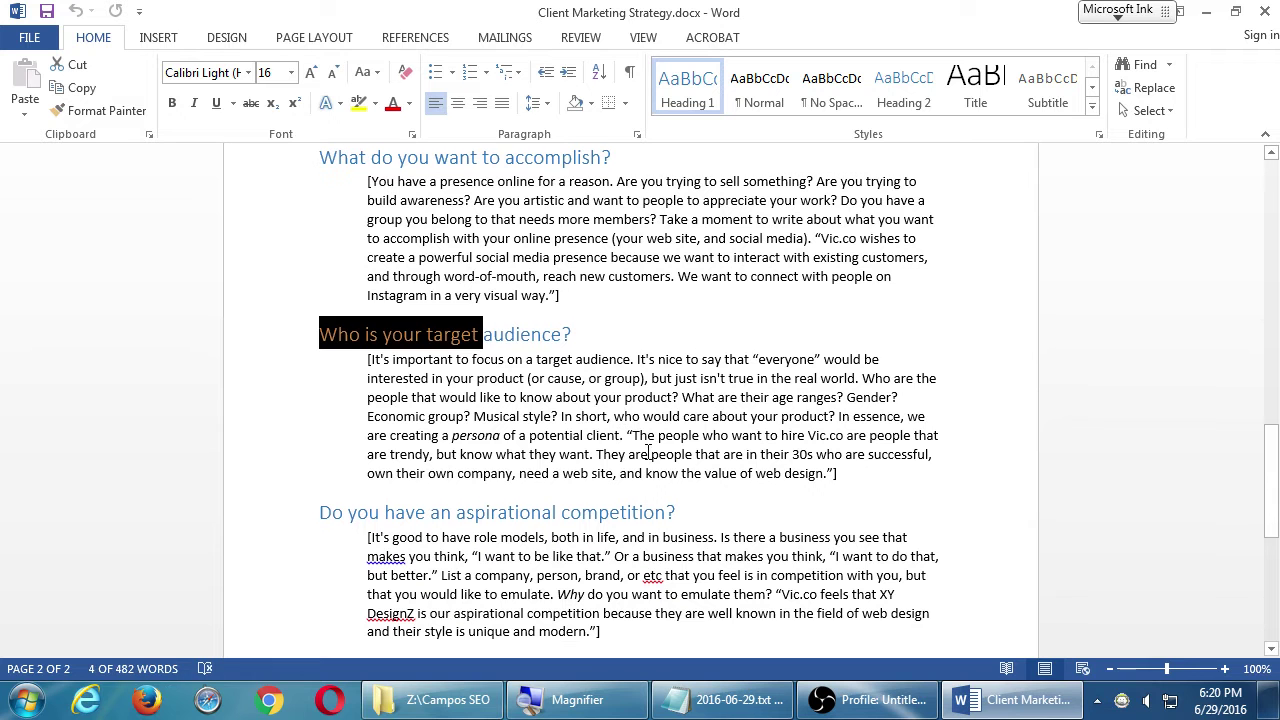
{"action": "left_click", "coordinate": [965, 441]}
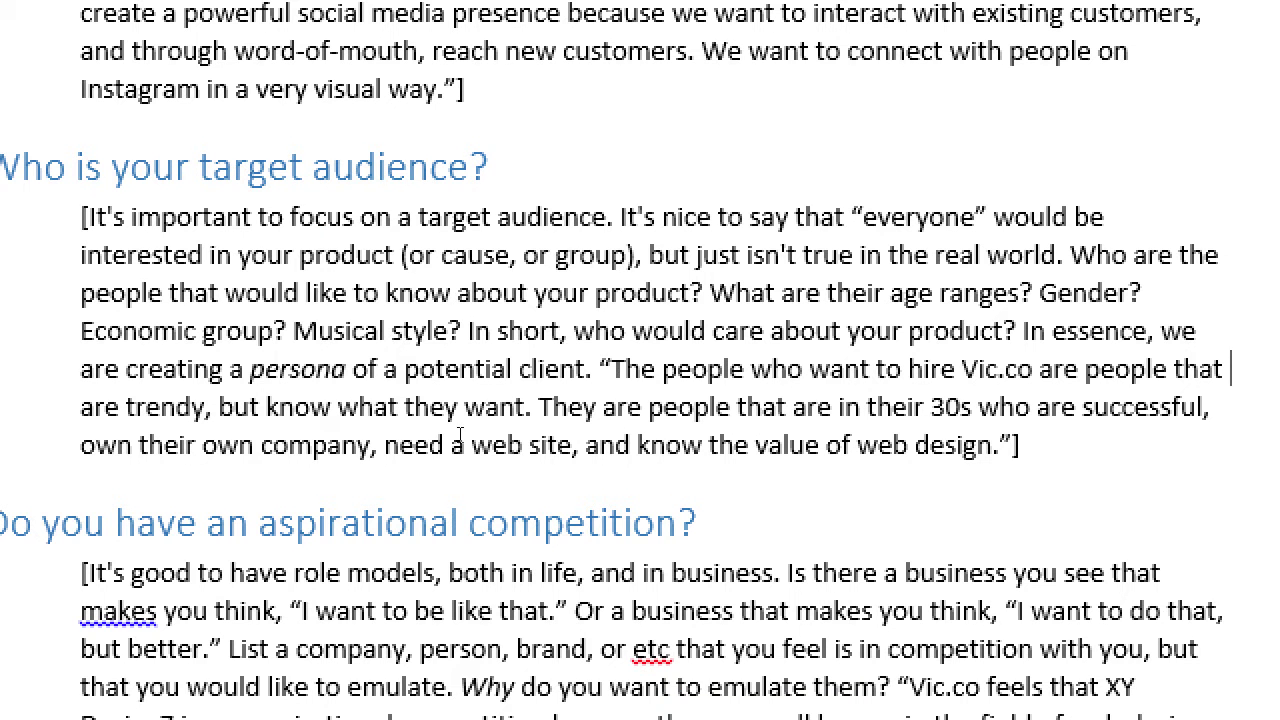
{"action": "double_click", "coordinate": [297, 369]}
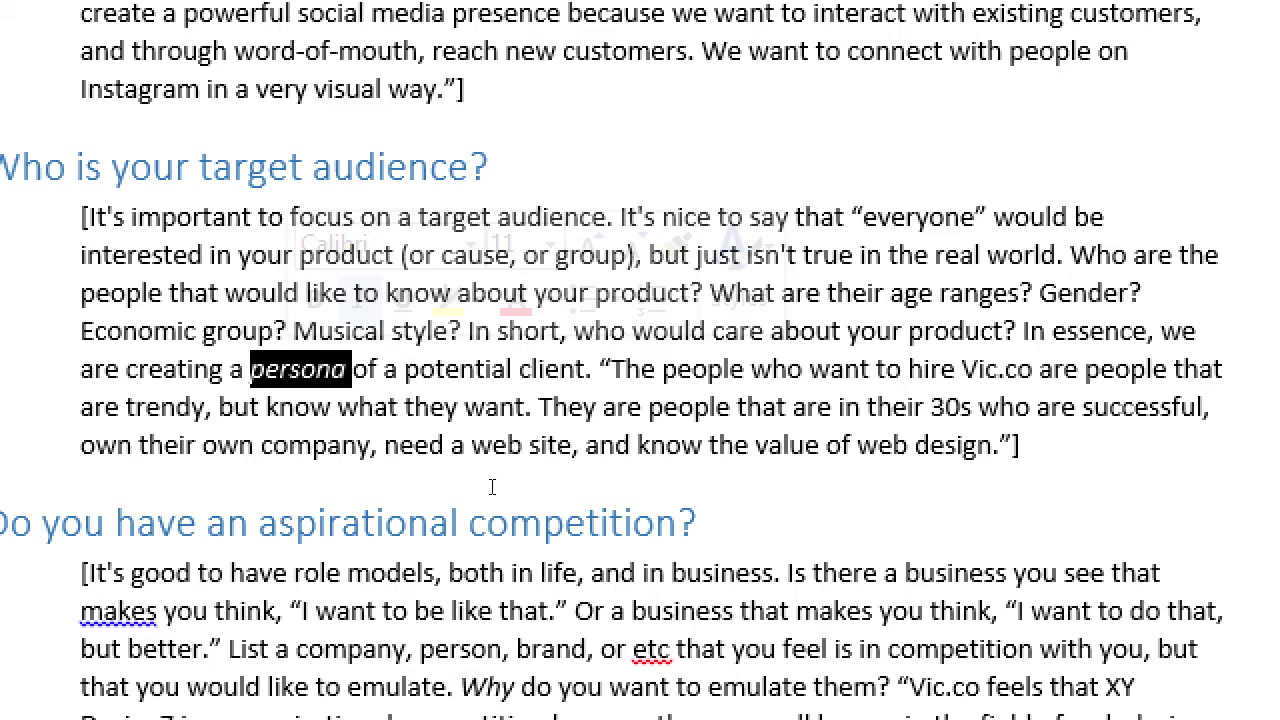
{"action": "key", "text": "super+minus"}
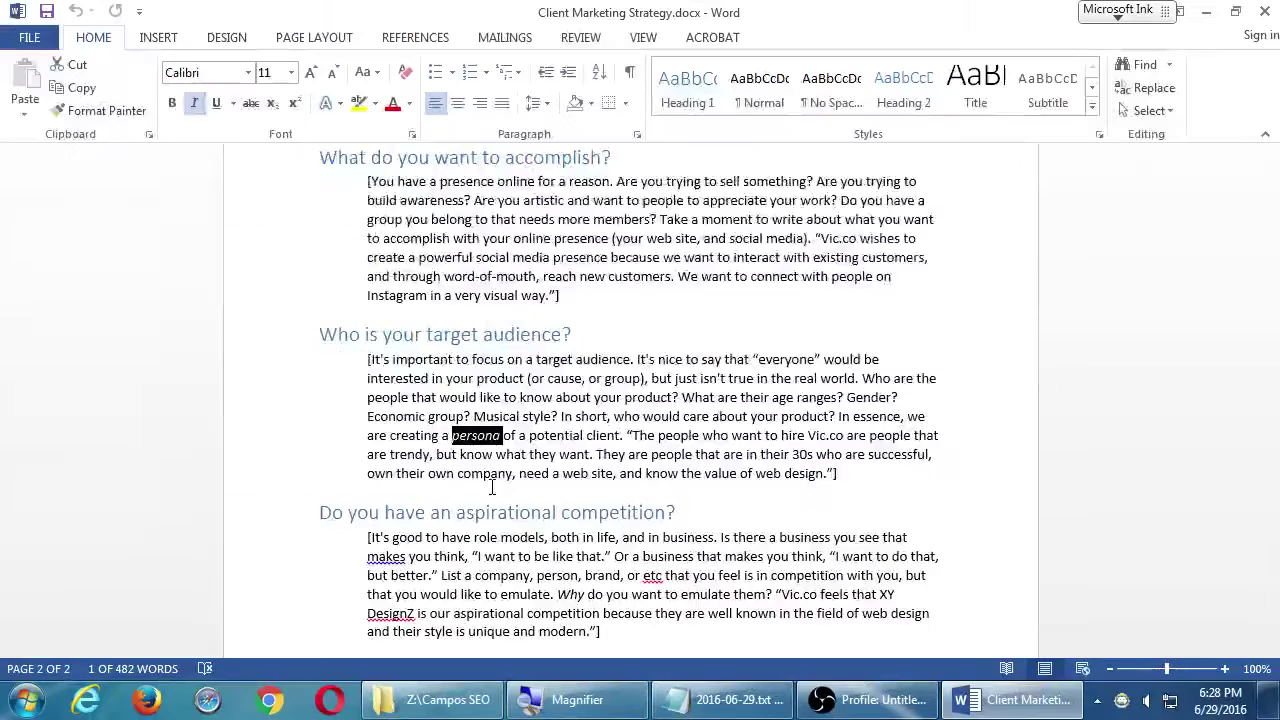
Step: Magnify the "Do you have an aspirational competition?" section to read its instructions
{"action": "left_click_drag", "start_coordinate": [1270, 490], "coordinate": [1270, 566]}
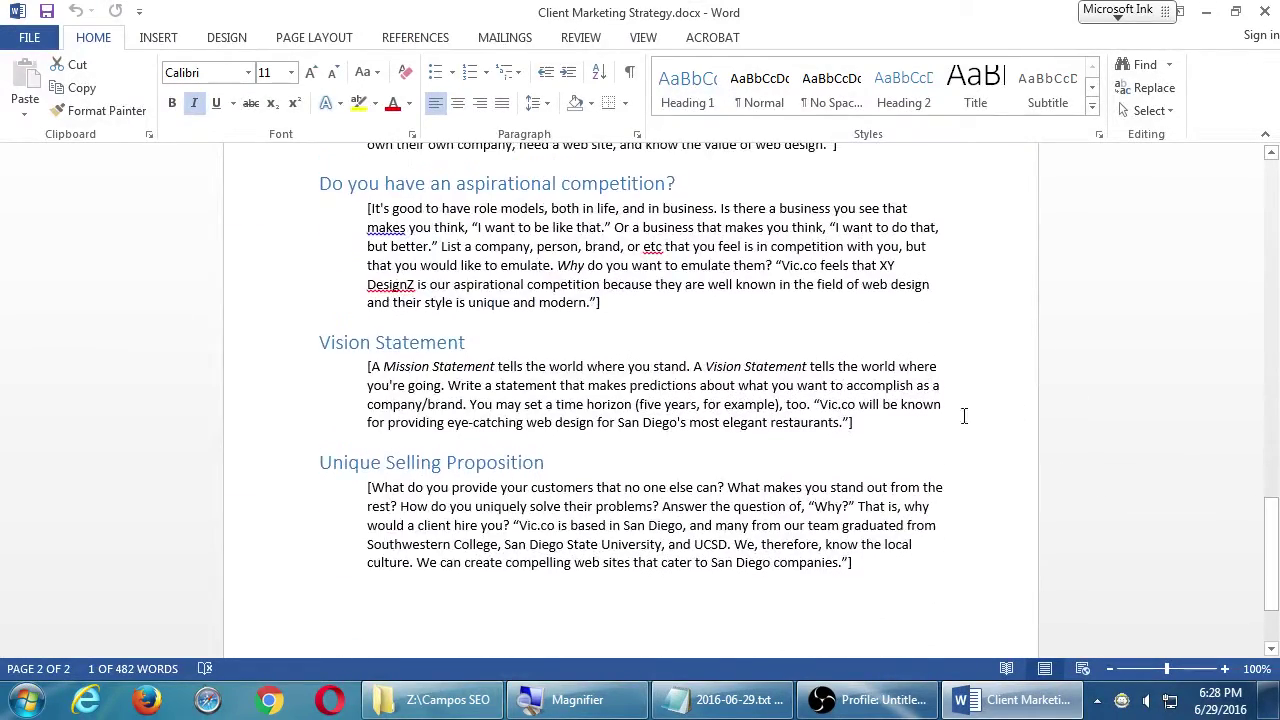
{"action": "left_click", "coordinate": [644, 305]}
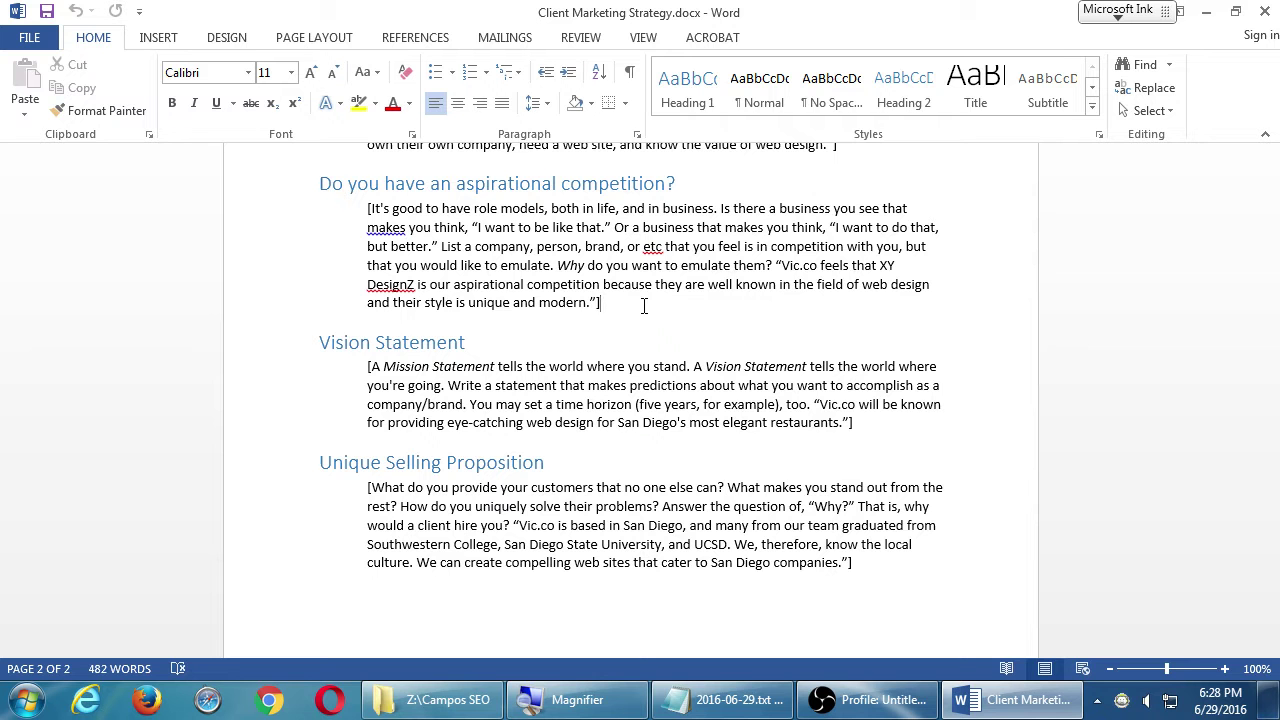
{"action": "key", "text": "super+plus"}
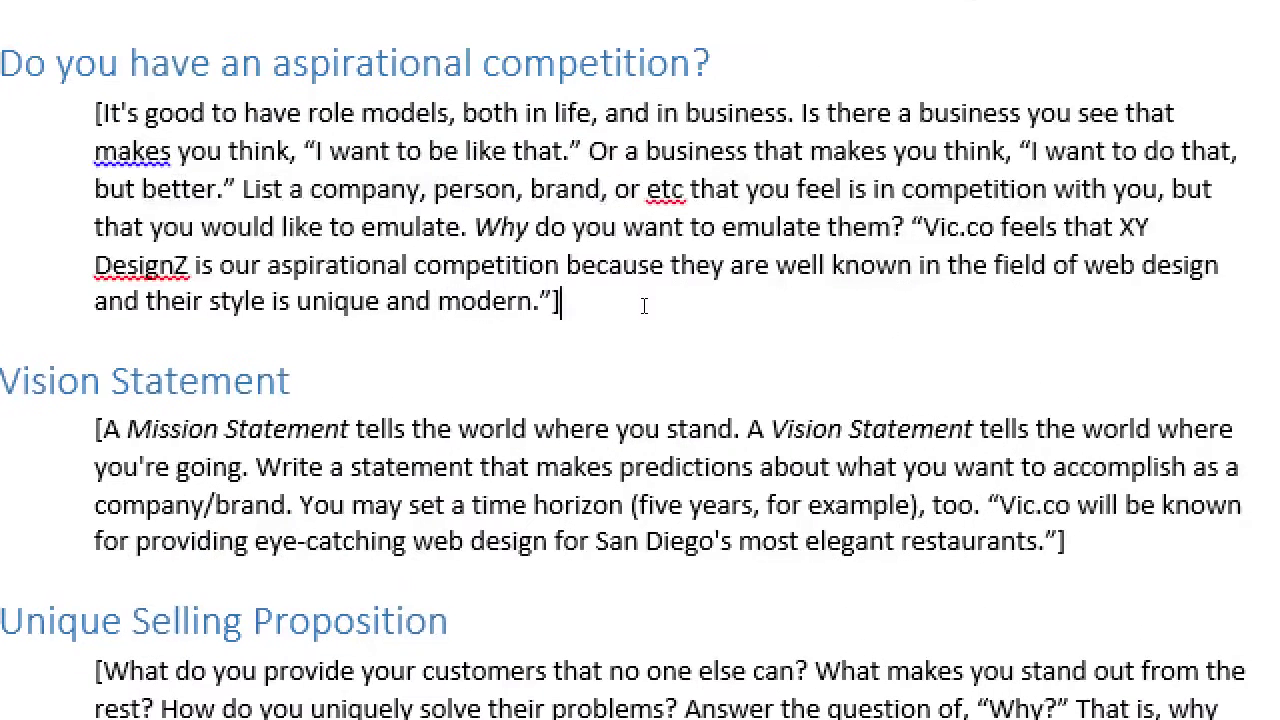